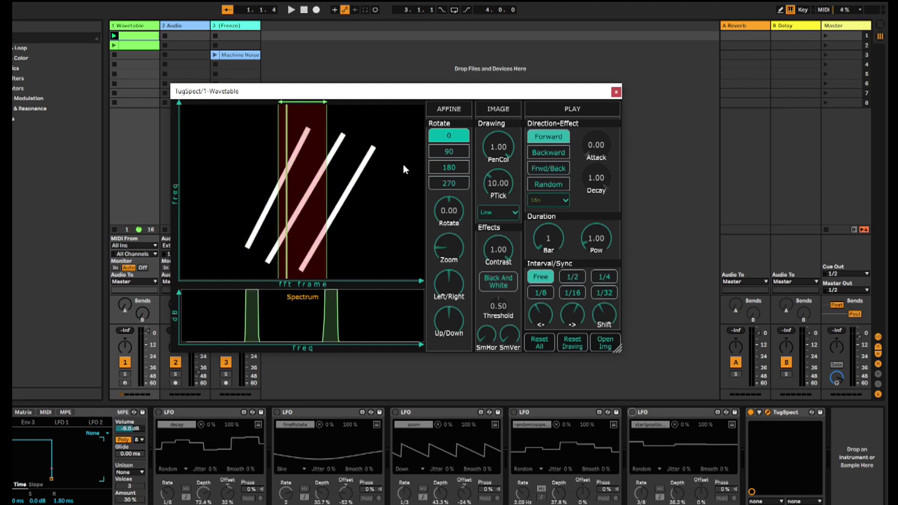
- Blur the drawn lines with SmHor smoothing and raise the duration Pow to 1.48
drag(476, 338, 496, 265)
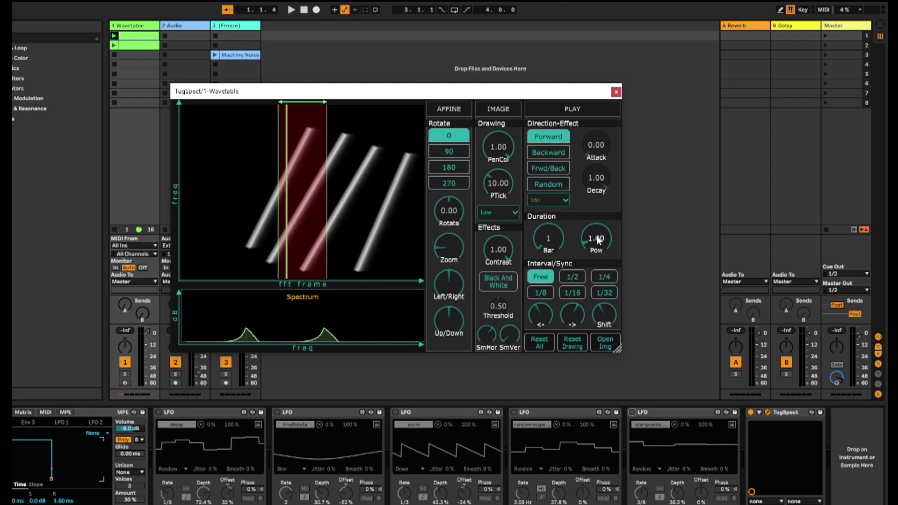
drag(596, 237, 596, 230)
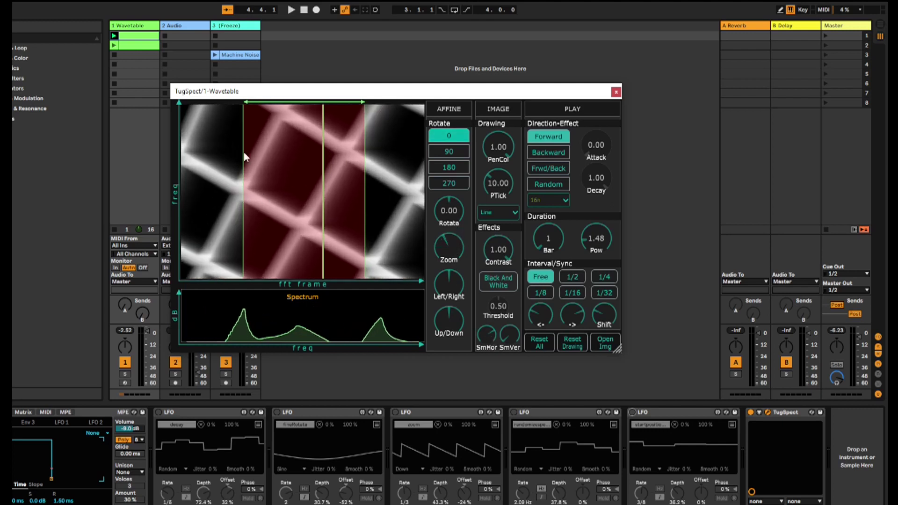
- Add two more lines to the crosshatch, lower Contrast slightly and bring it back to 1.00
drag(372, 222, 338, 248)
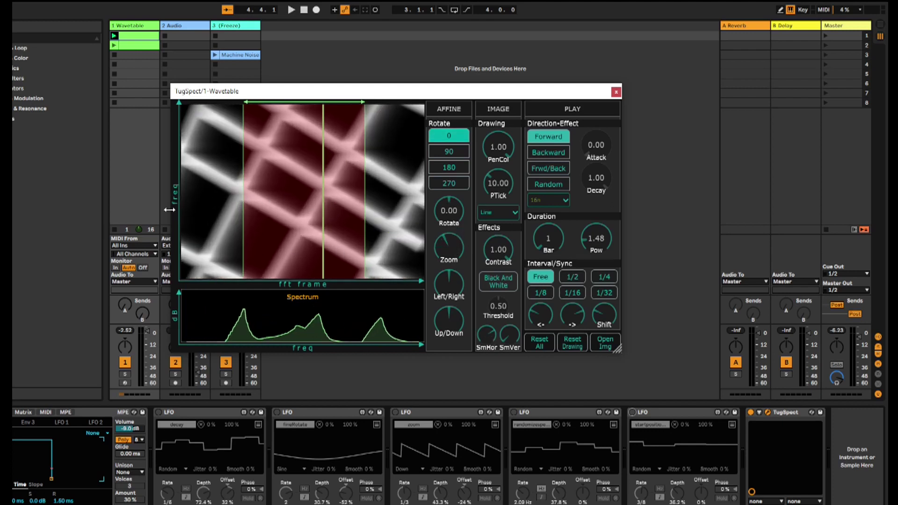
drag(314, 276, 313, 276)
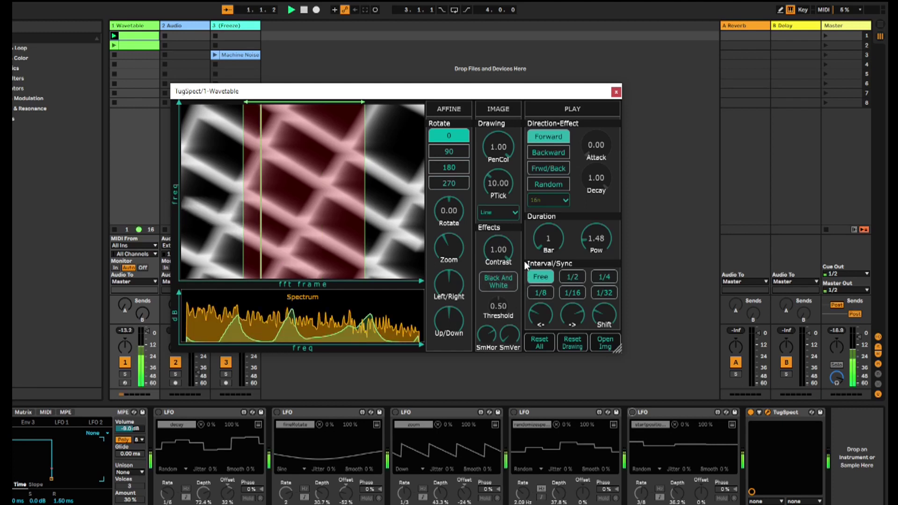
drag(504, 255, 474, 361)
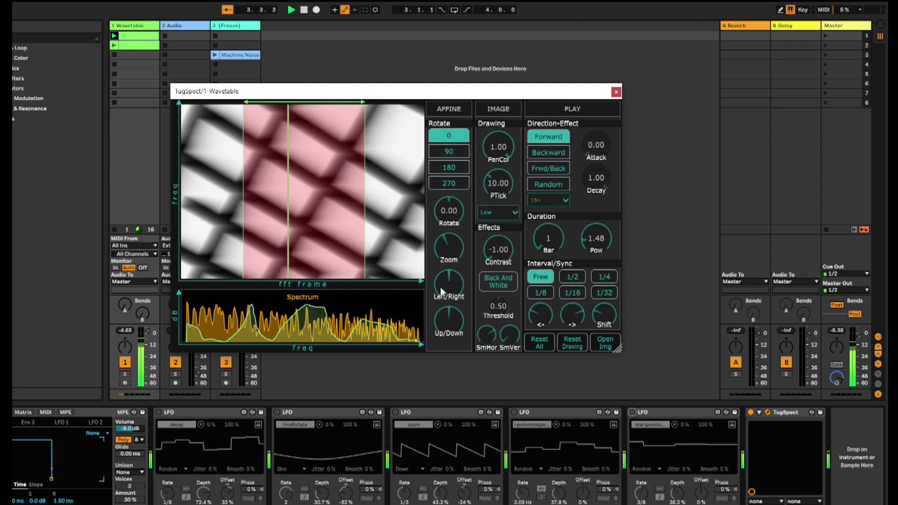
mouse_move(490, 253)
mouse_down()
mouse_move(509, 151)
mouse_move(523, 170)
mouse_up()
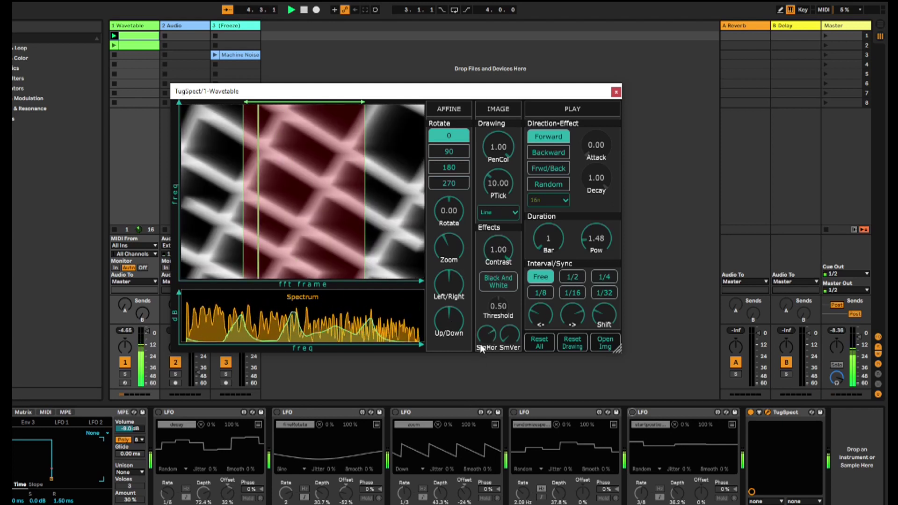
- Try negative contrast, switch Black And White off and turn SmHor to minimum for hard edges
drag(492, 325, 475, 401)
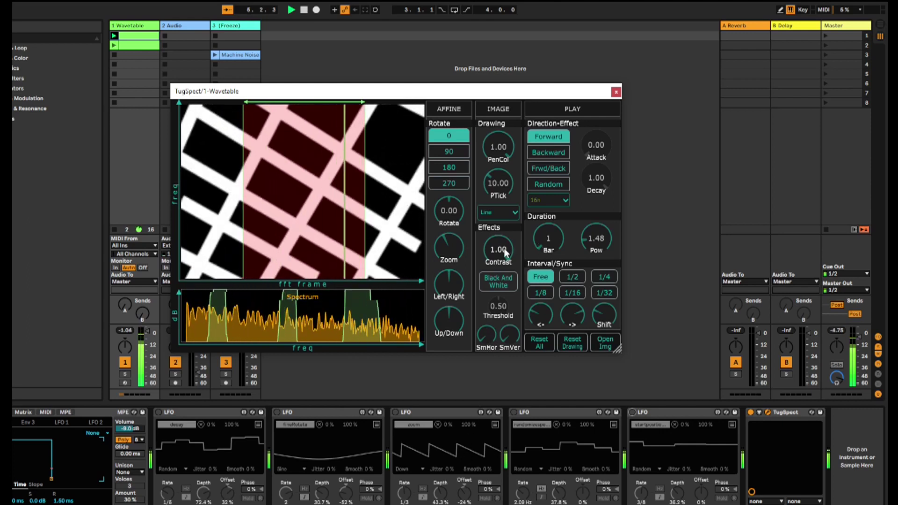
mouse_move(499, 248)
mouse_down()
mouse_move(497, 274)
mouse_move(512, 185)
mouse_up()
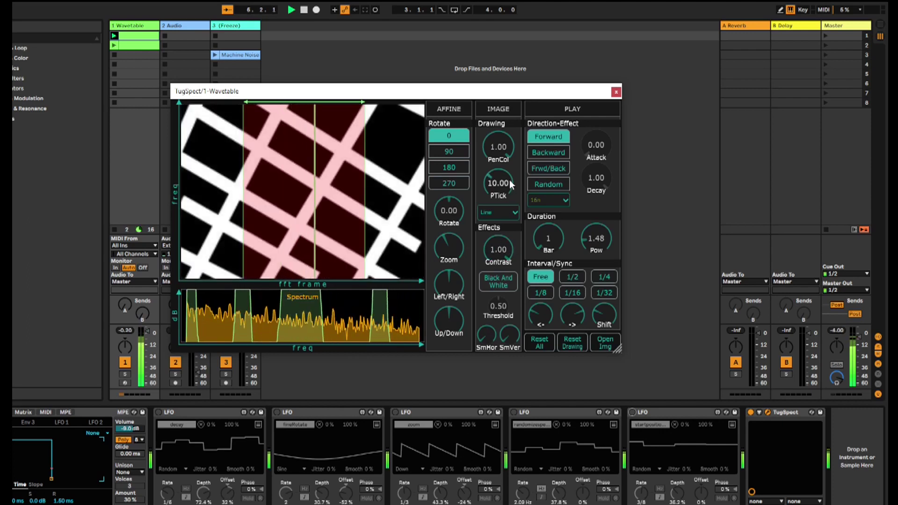
click(493, 281)
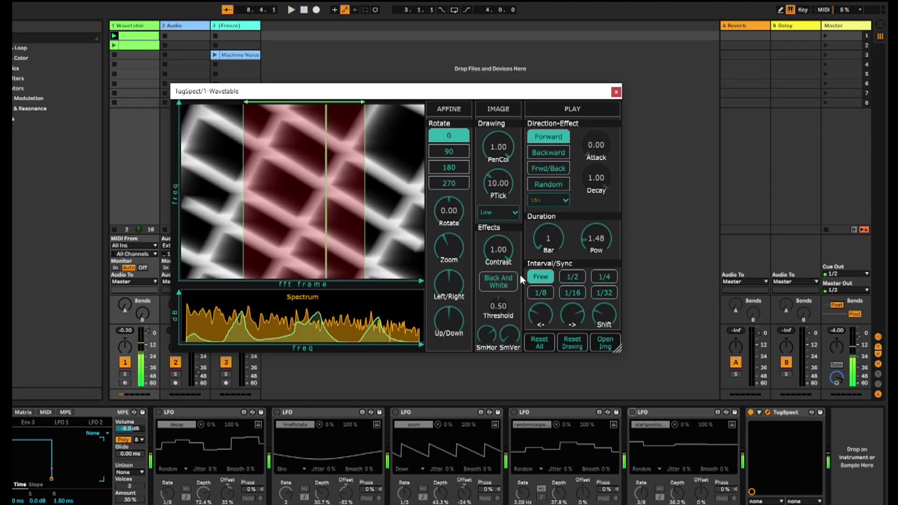
drag(492, 333, 495, 464)
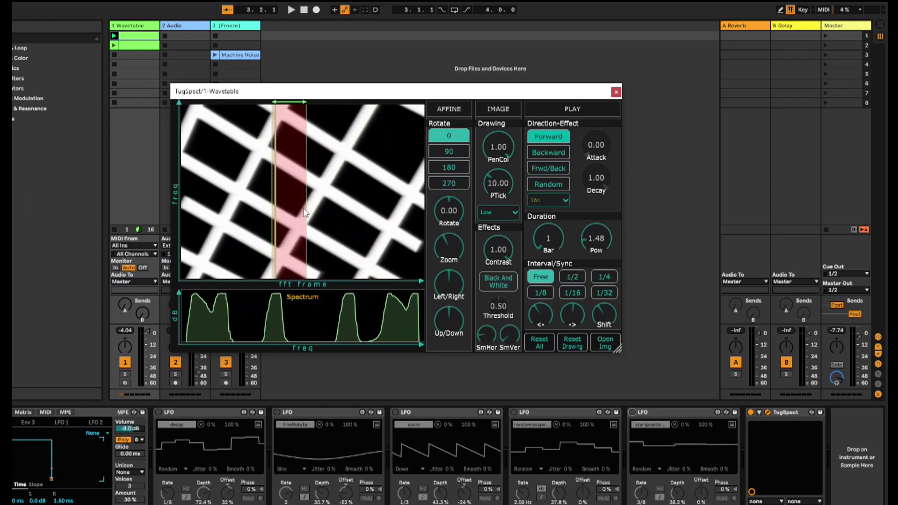
- Try 1/16 sync with a wider playback band, return to Free timing and start playback
click(574, 294)
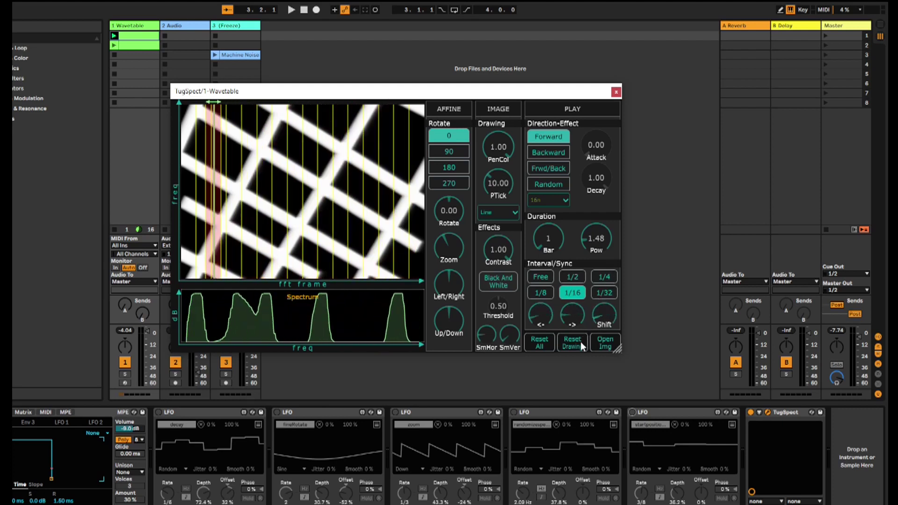
drag(573, 318, 583, 292)
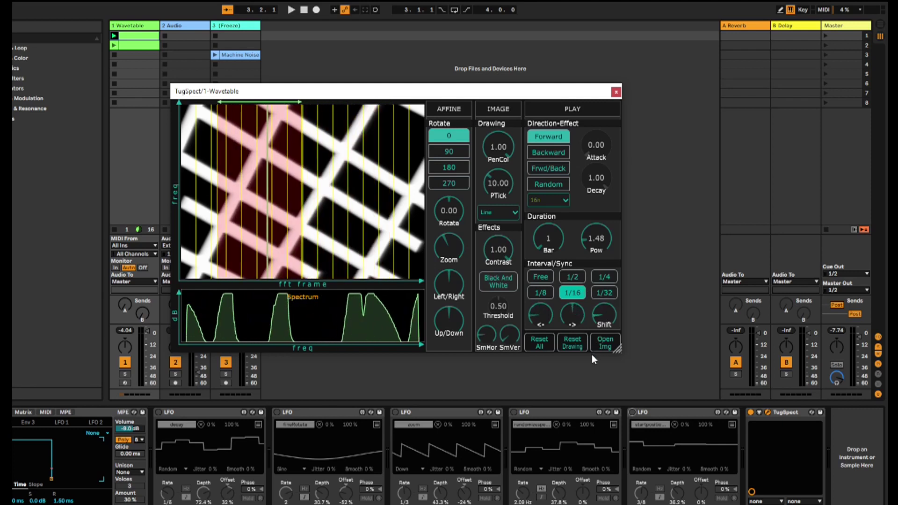
click(544, 275)
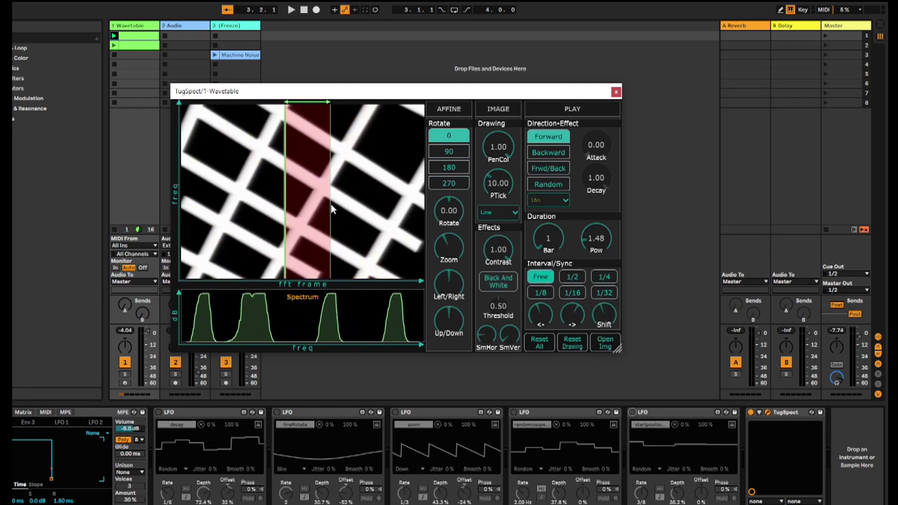
key(space)
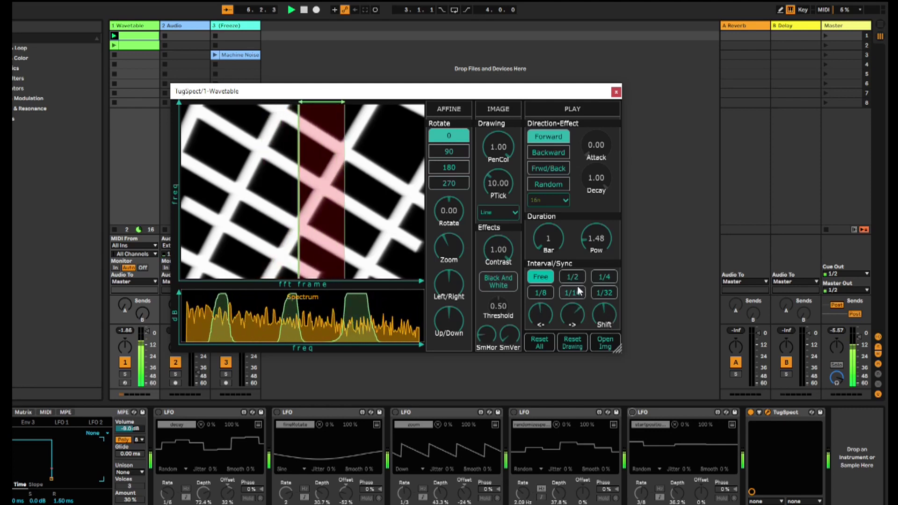
- Lengthen the duration to 11 bars and smear the wavetable image
drag(547, 234, 583, 293)
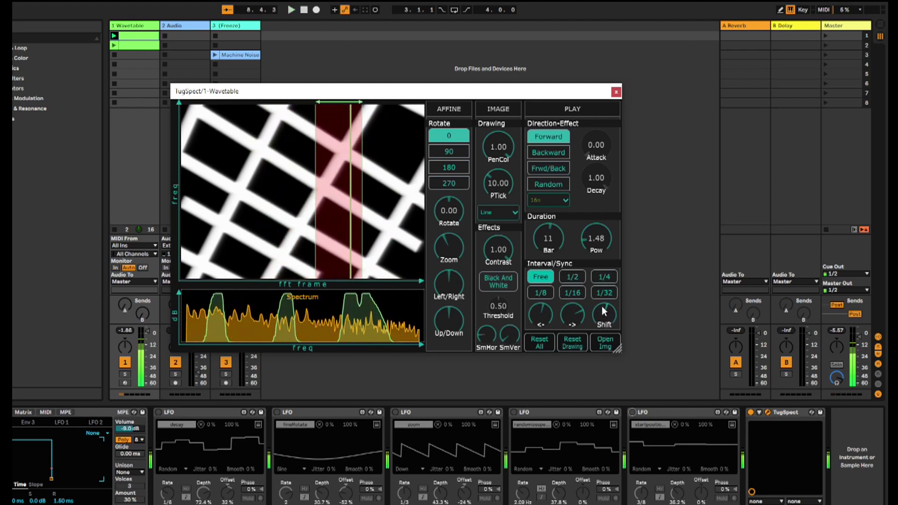
drag(603, 313, 603, 295)
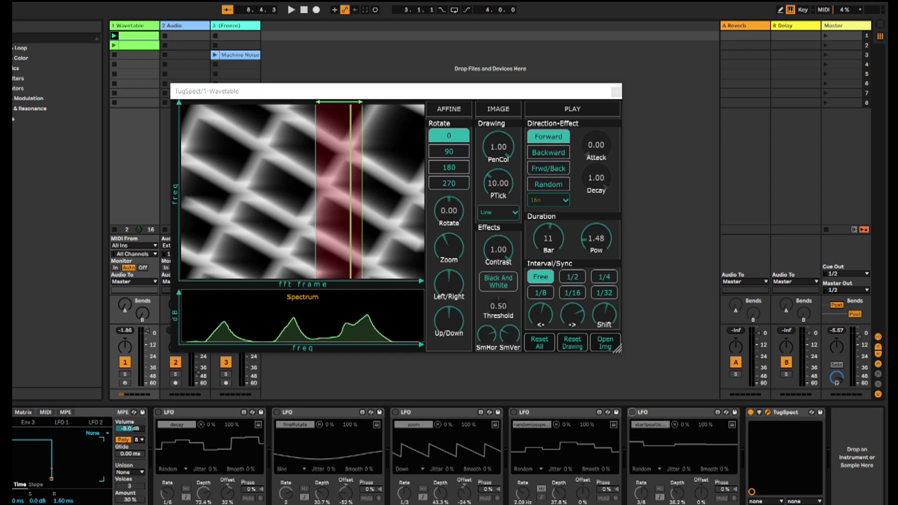
- Drop a spectrogram image in, answer No to init parameters, widen the played region and play
drag(285, 165, 27, 131)
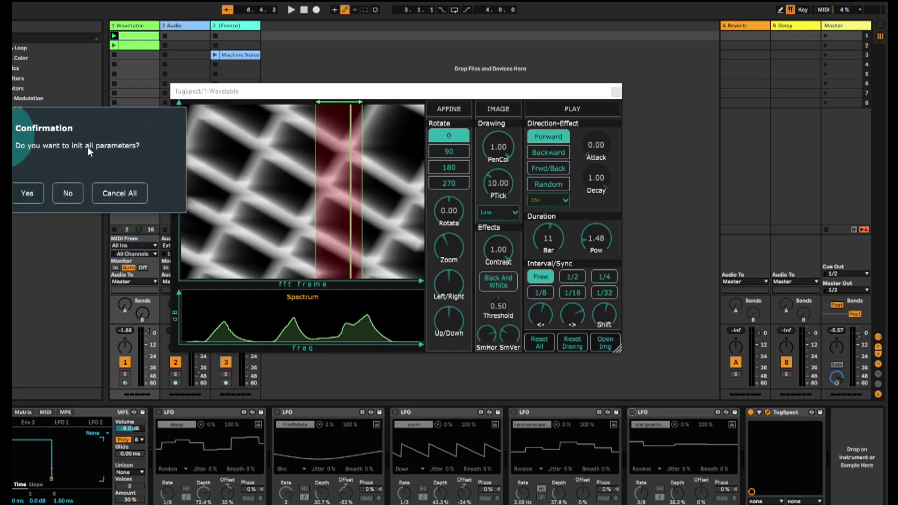
click(68, 192)
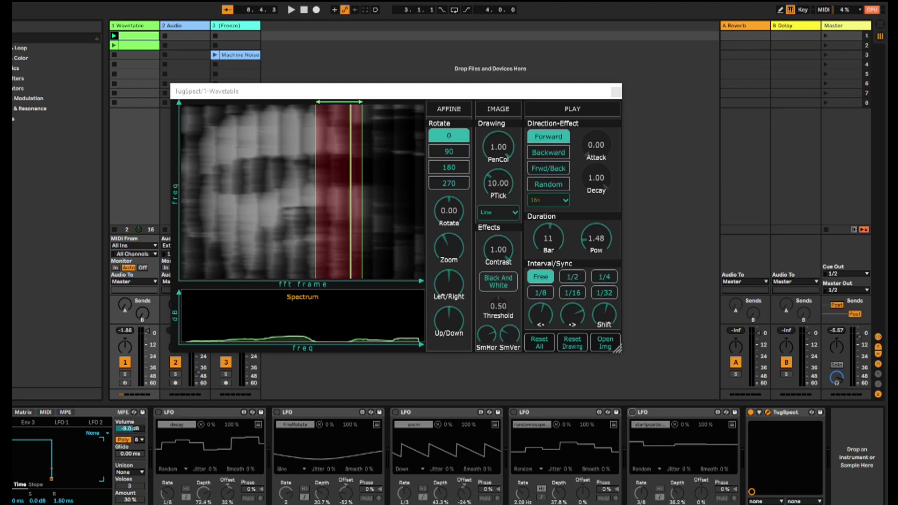
drag(267, 197, 377, 205)
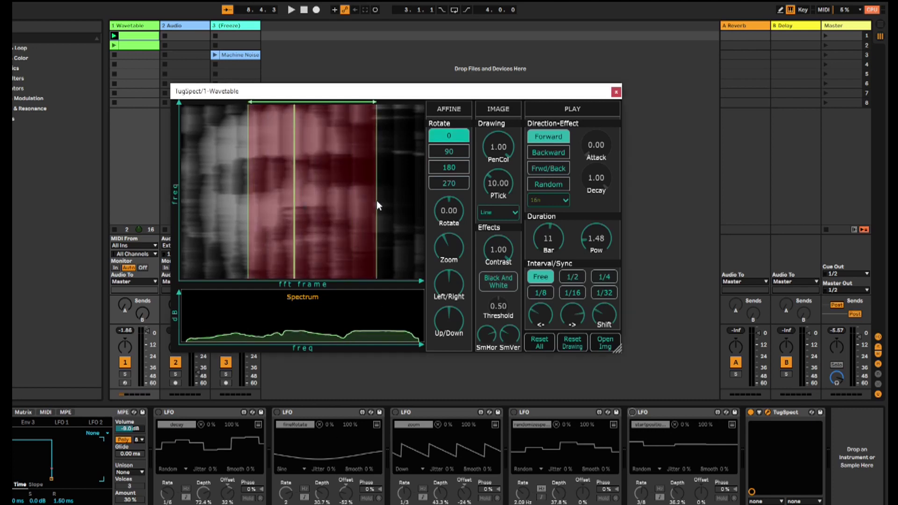
key(space)
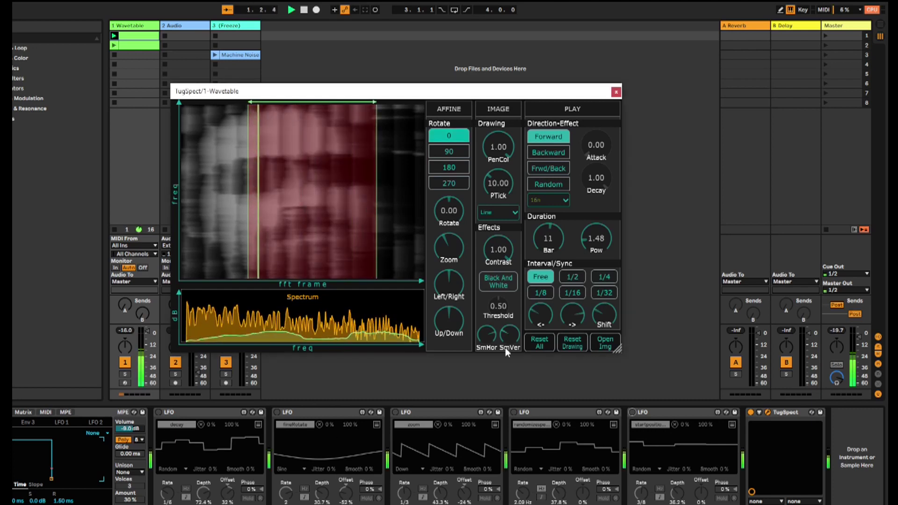
- Sharpen then soften the spectrogram and rotate the image diagonally
drag(482, 336, 470, 410)
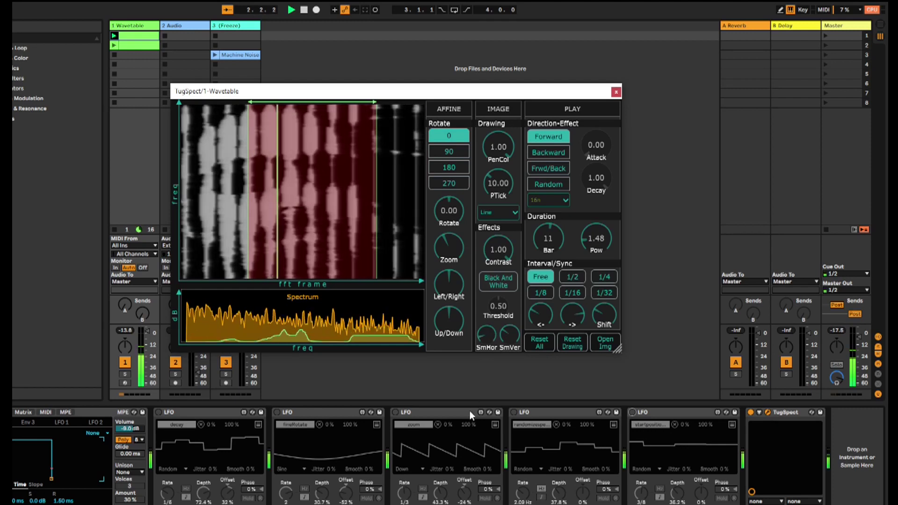
drag(494, 326, 494, 365)
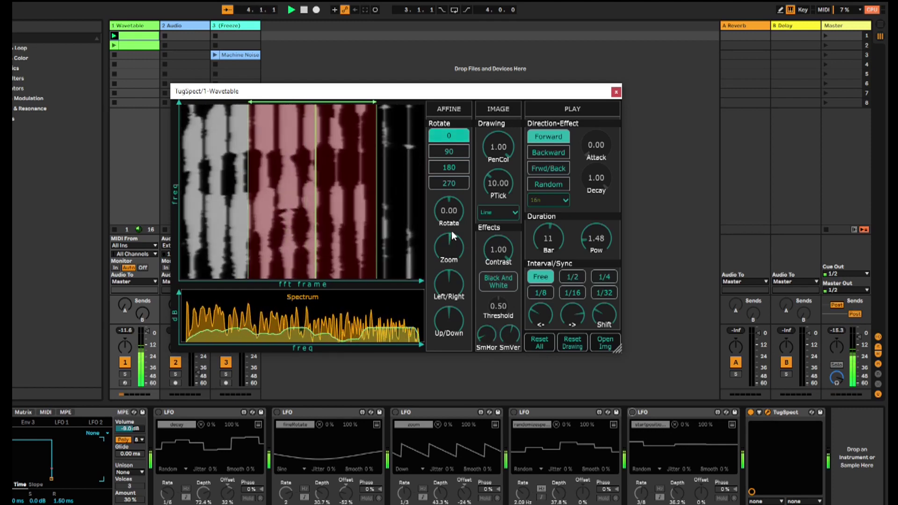
drag(450, 216, 443, 233)
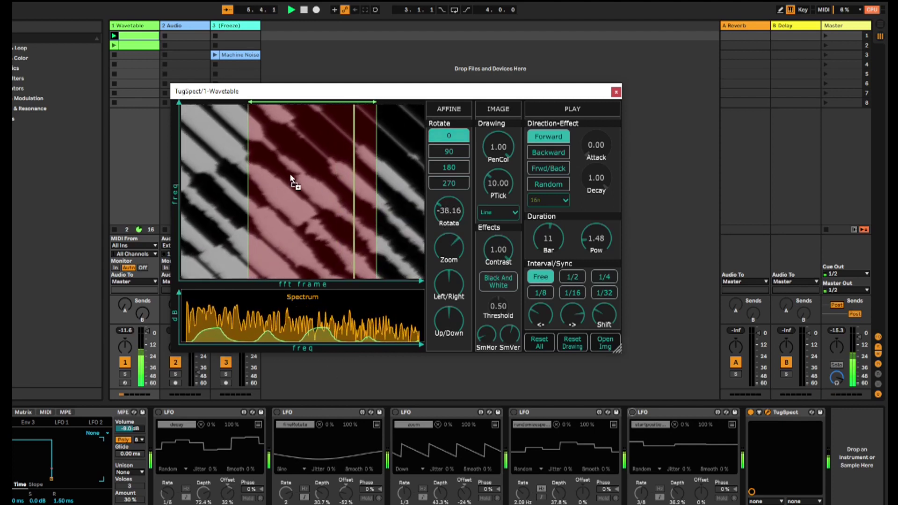
- Reset all TugSpect parameters and confirm with Yes
drag(239, 309, 290, 147)
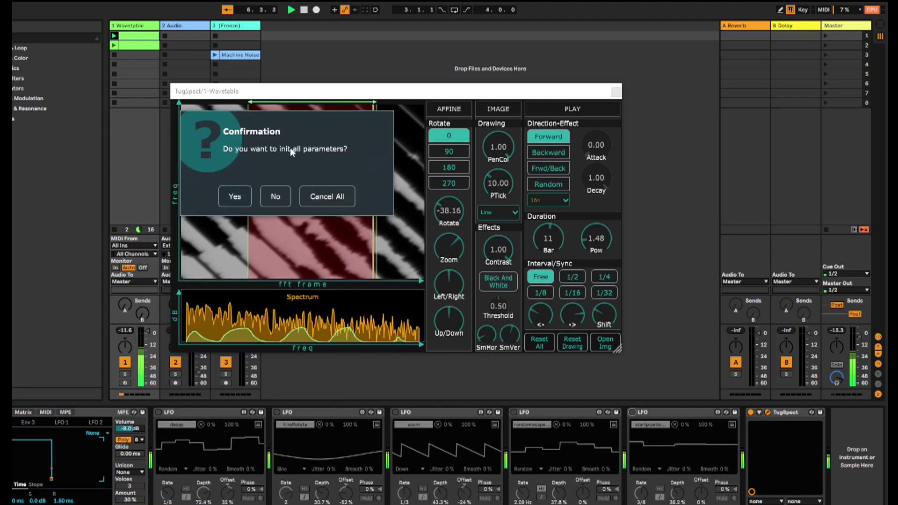
click(235, 197)
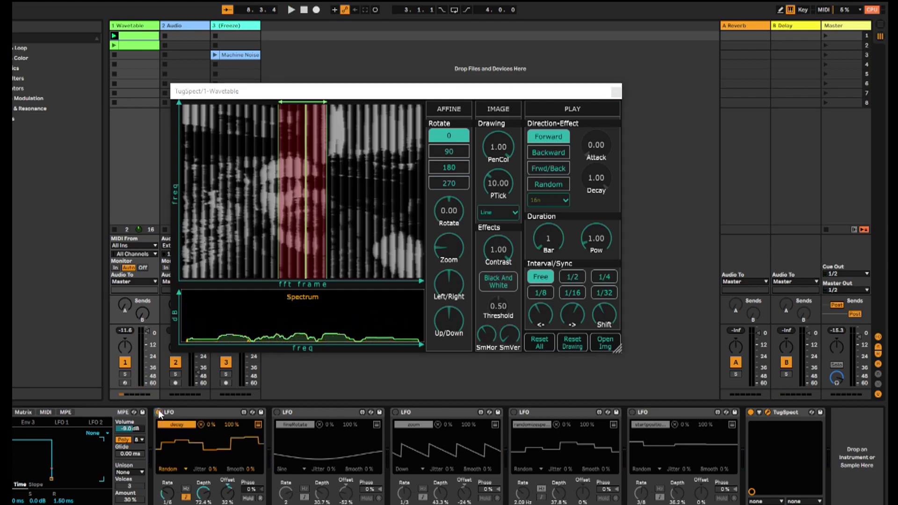
- Switch on the rotate, zoom, random-speed and start-position LFOs, restart playback with Random direction
click(276, 413)
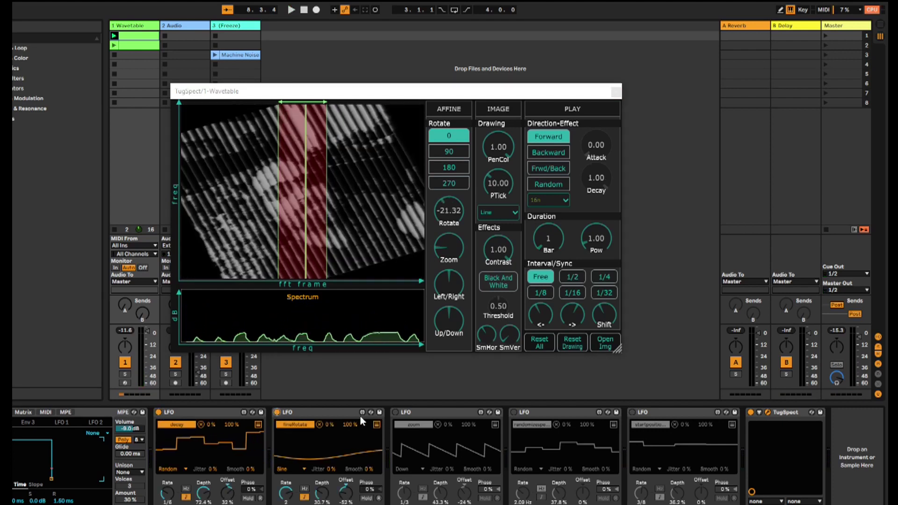
click(395, 413)
click(515, 413)
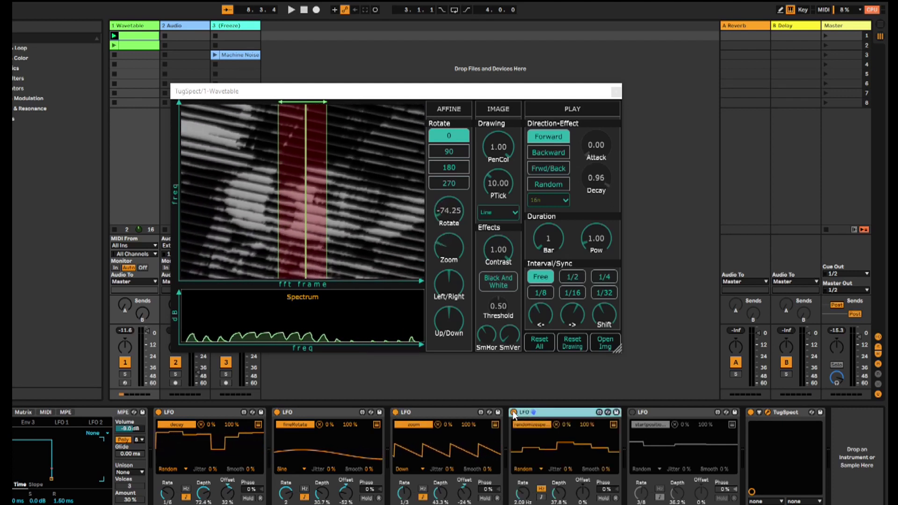
click(633, 413)
key(space)
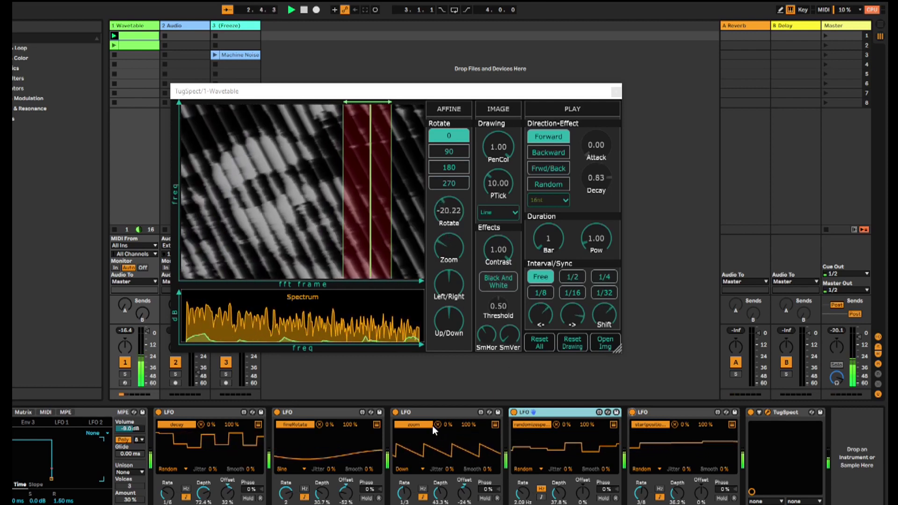
click(545, 181)
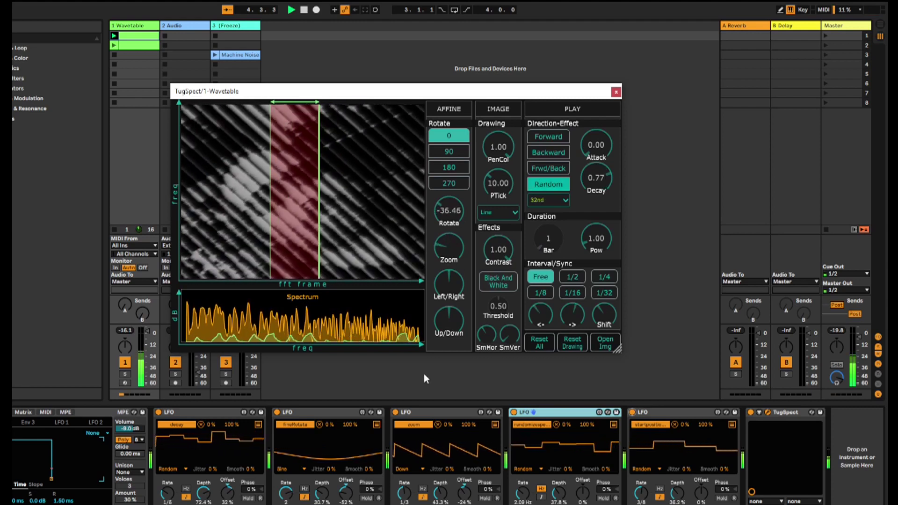
- Switch off all LFOs except zoom and restart playback
click(396, 414)
click(277, 413)
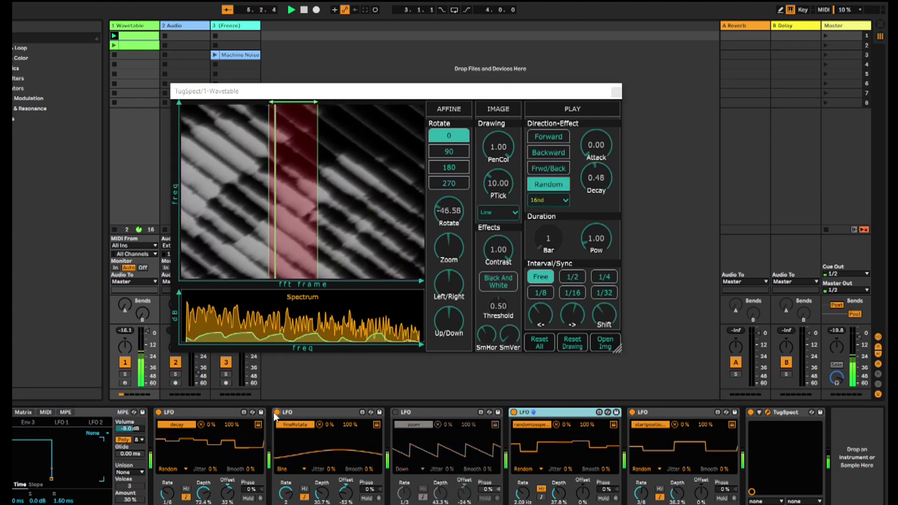
click(158, 412)
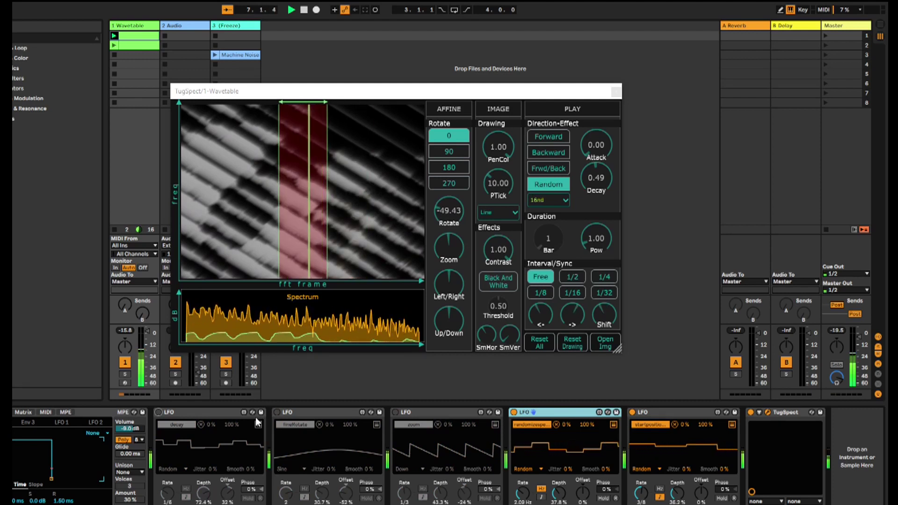
click(632, 413)
click(514, 413)
click(395, 412)
key(space)
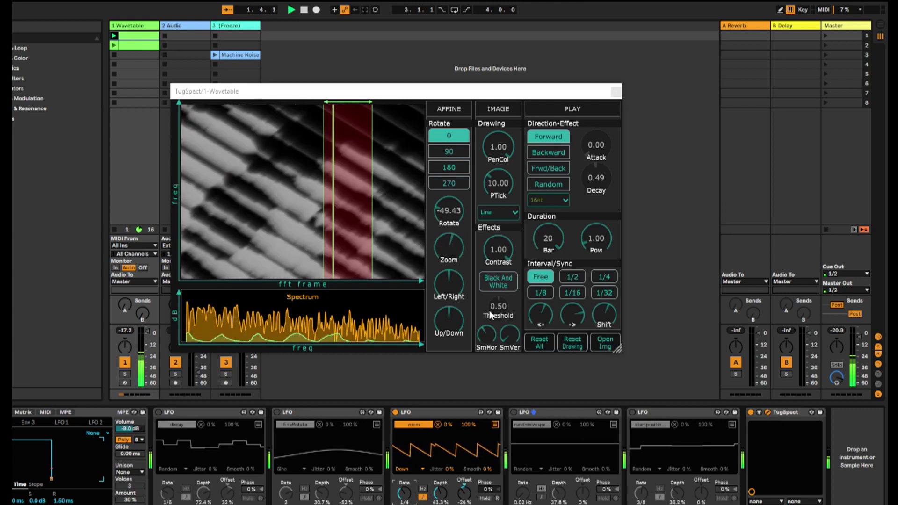
- Enable Black And White, flip Contrast to -1 and return it to normal
click(498, 280)
drag(502, 242, 482, 431)
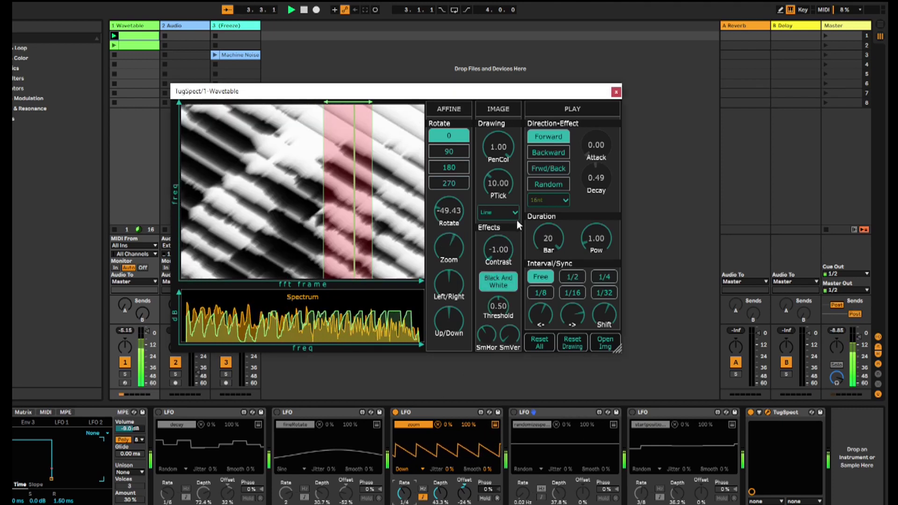
drag(513, 295, 513, 262)
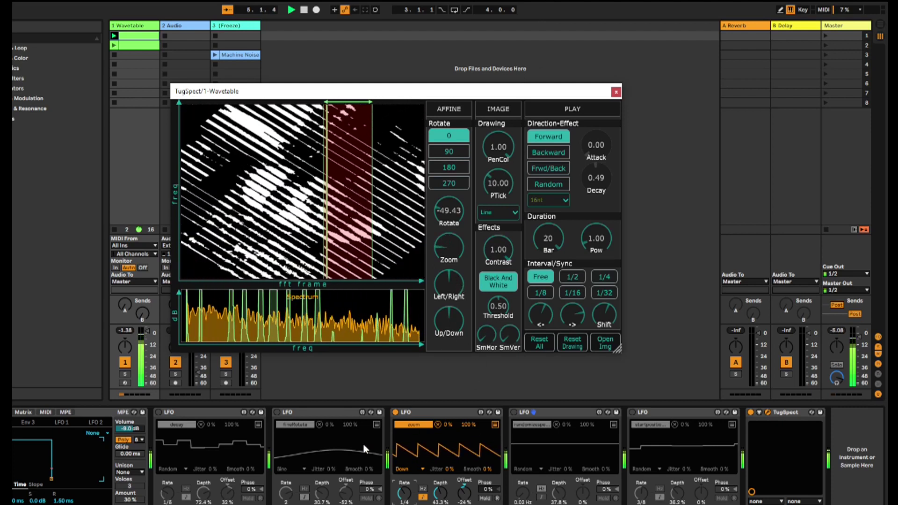
- Briefly enable the rotate and decay LFOs, then switch both off again
click(276, 413)
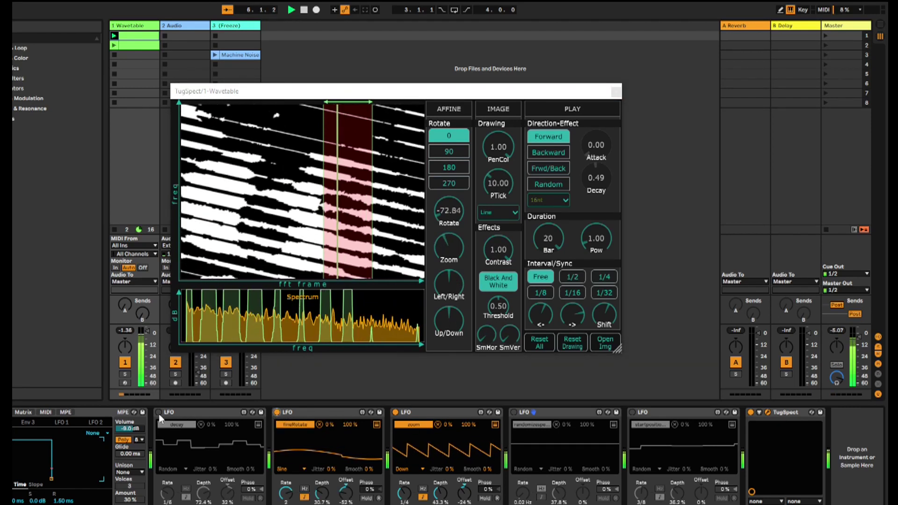
click(159, 412)
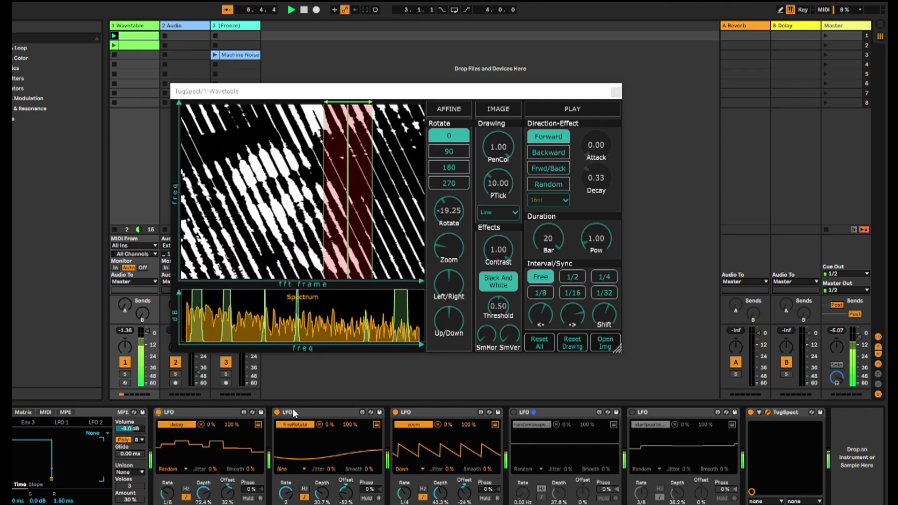
click(277, 413)
click(159, 413)
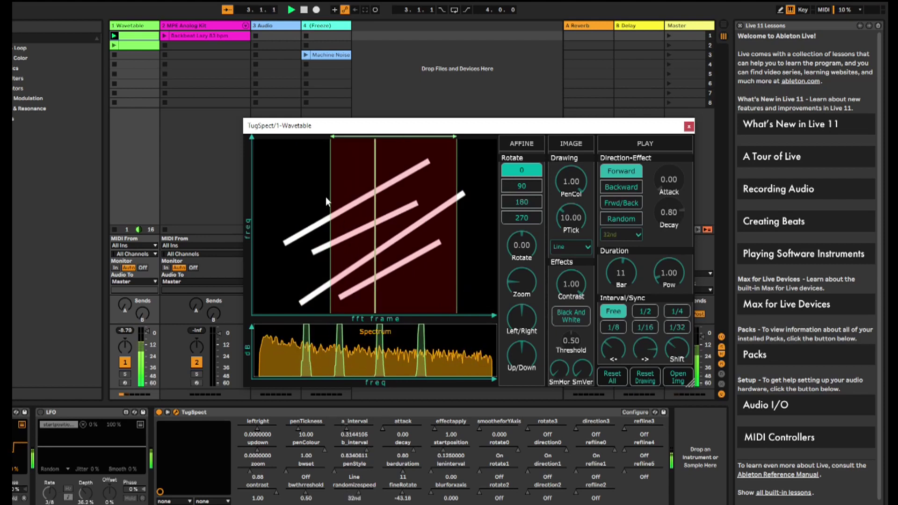
- Draw a diagonal line crossing the others and shorten the duration Bar setting
drag(324, 197, 449, 301)
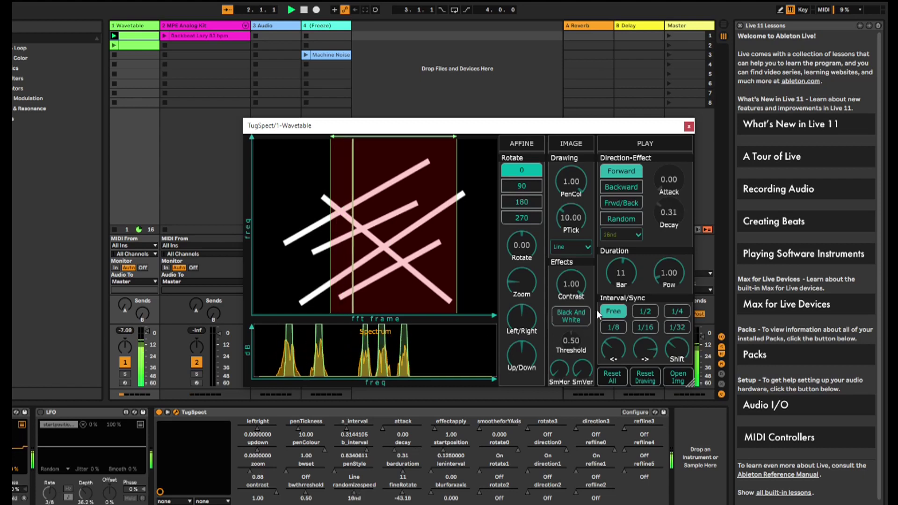
drag(621, 273, 612, 298)
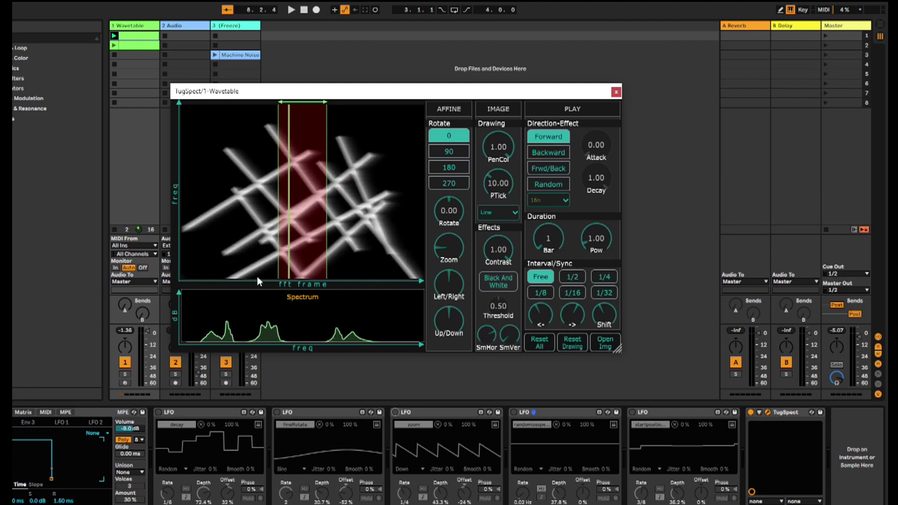
- Restart playback, speed up the zoom LFO Rate and reduce its Depth
key(space)
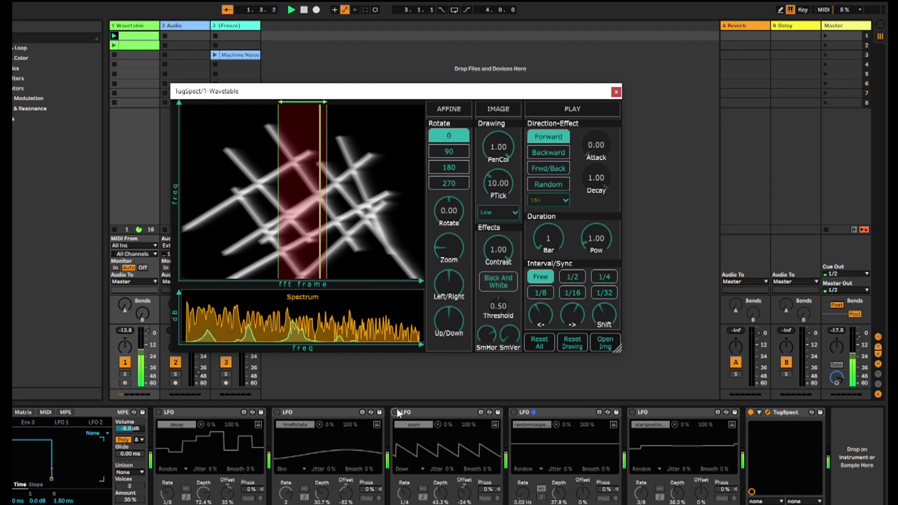
click(397, 414)
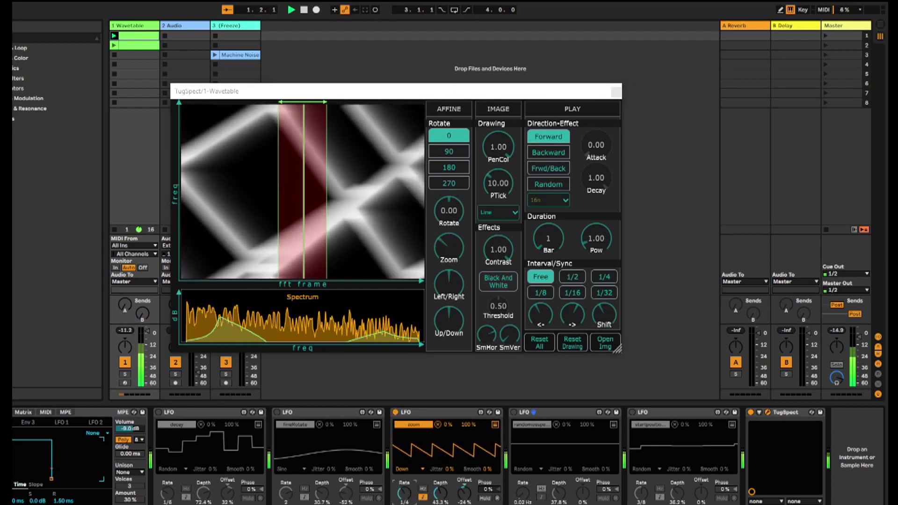
drag(405, 493, 405, 495)
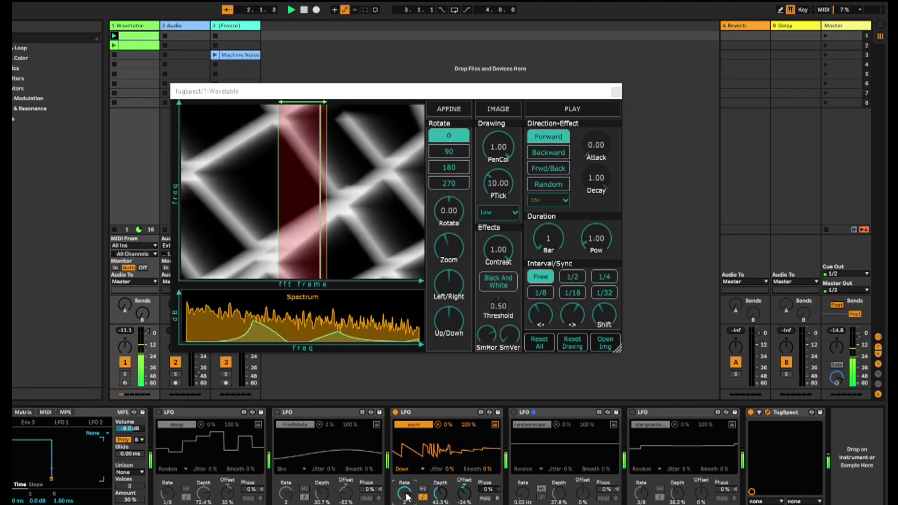
drag(440, 494, 442, 495)
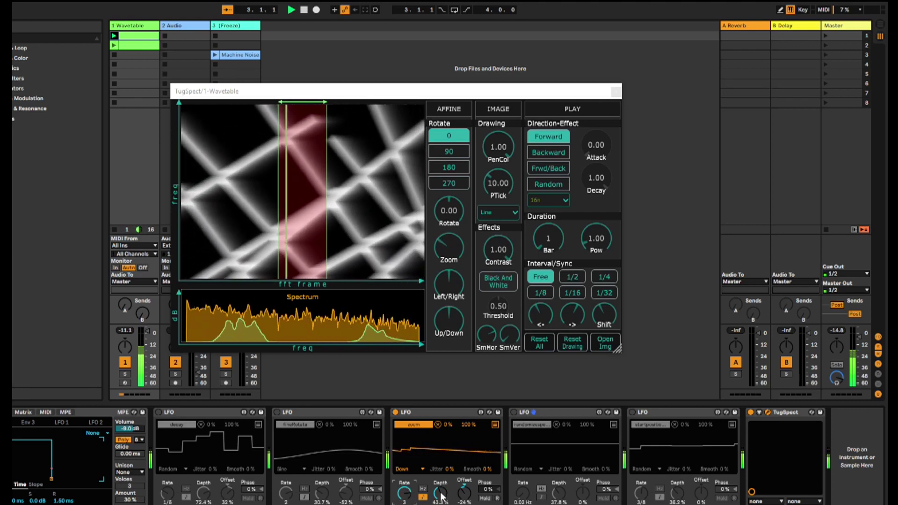
- Enable the fineRotate and randomizespeed LFOs, invert Contrast to -1.00 and rotate further
click(278, 413)
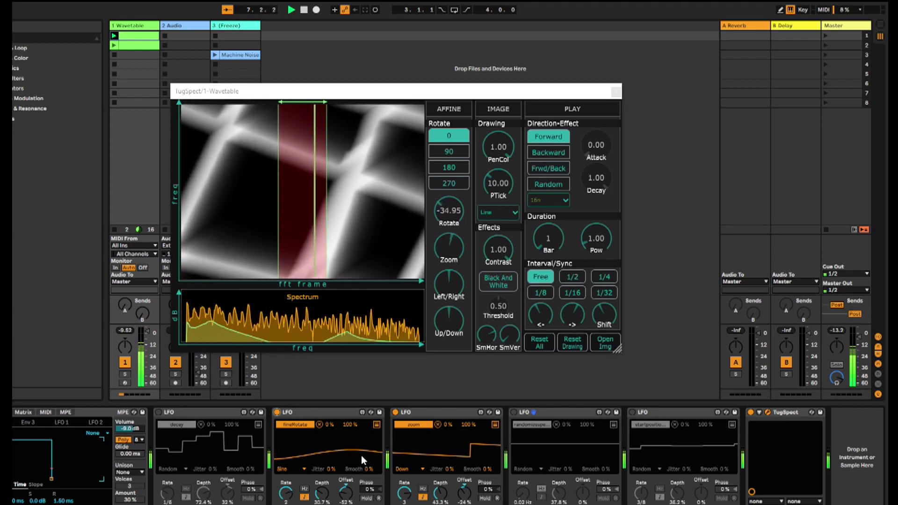
click(515, 412)
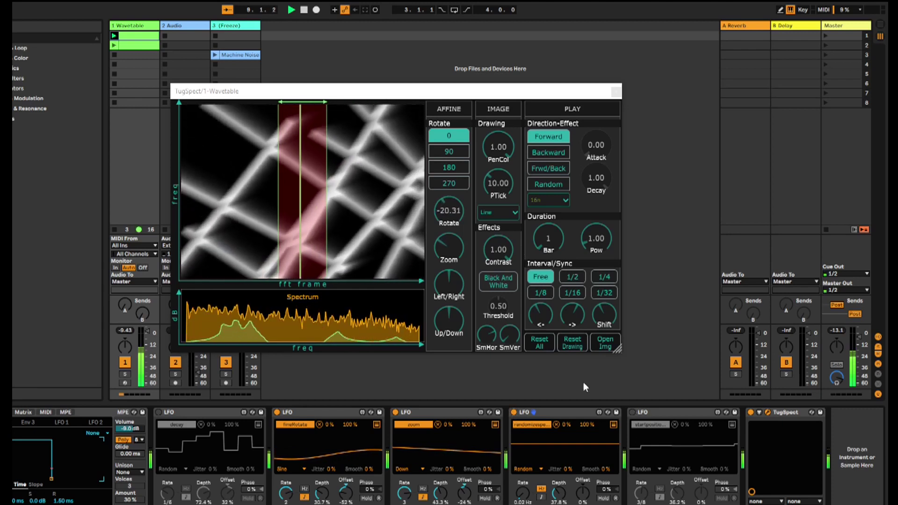
drag(495, 244, 495, 294)
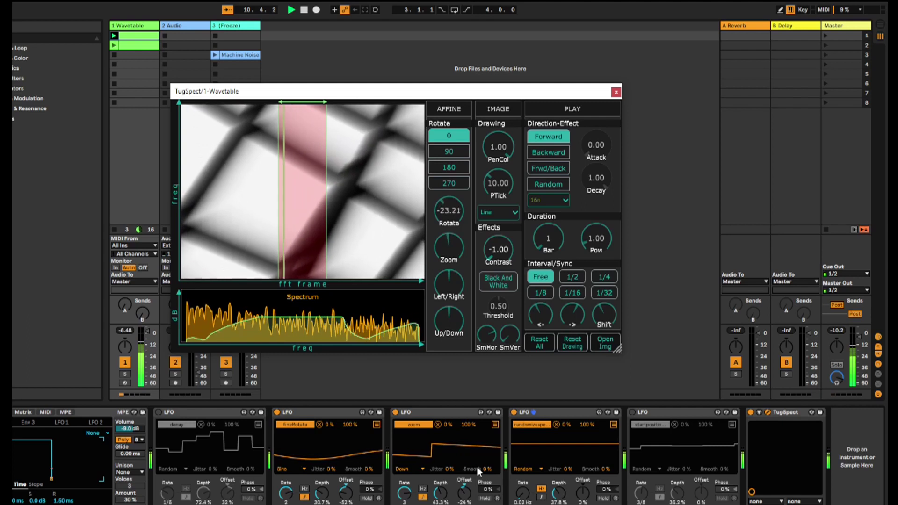
drag(487, 336, 483, 361)
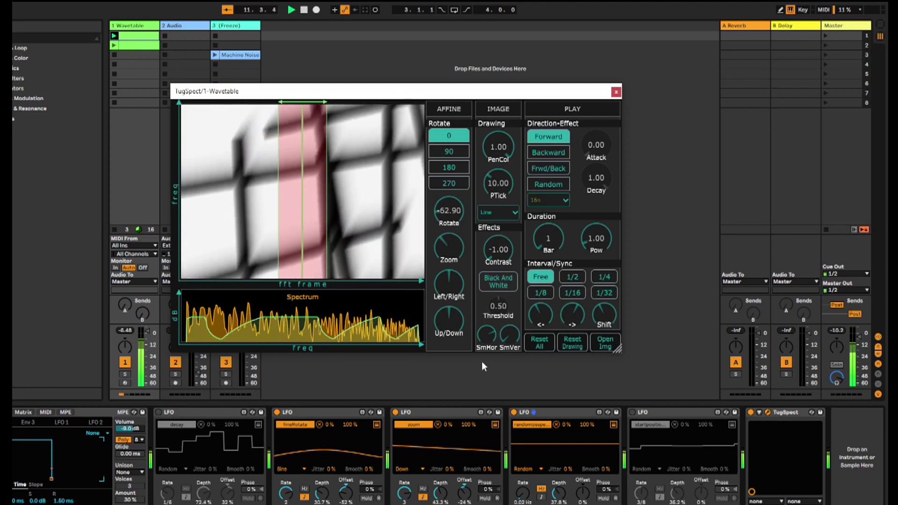